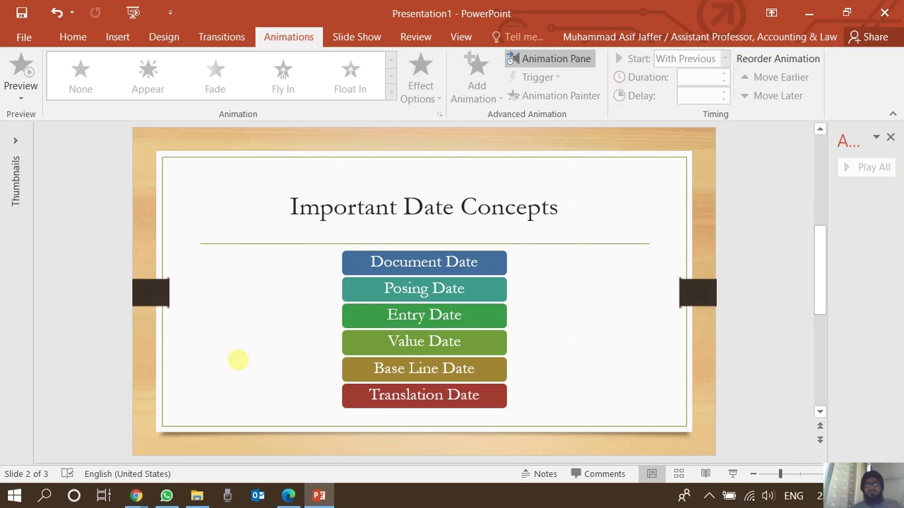
# - Bring the SAP 'Display Document' window for journal entry 100001567 to the front
pyautogui.scroll(2, 238, 361)
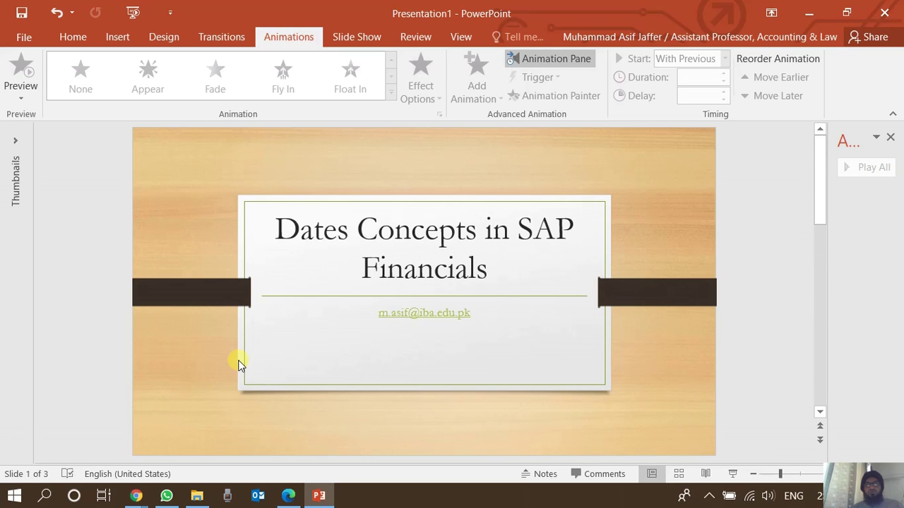
pyautogui.scroll(-2, 238, 364)
pyautogui.scroll(2, 238, 365)
pyautogui.scroll(-2, 238, 364)
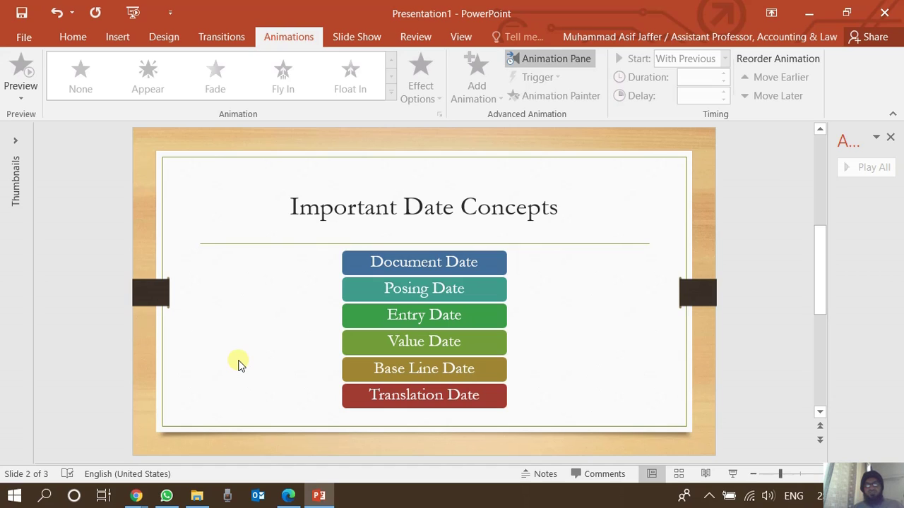
pyautogui.moveTo(137, 496)
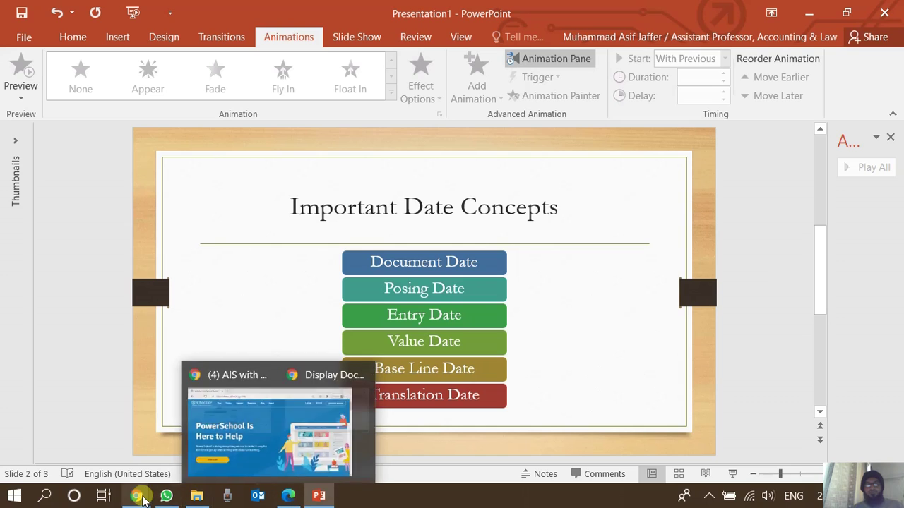
pyautogui.click(247, 446)
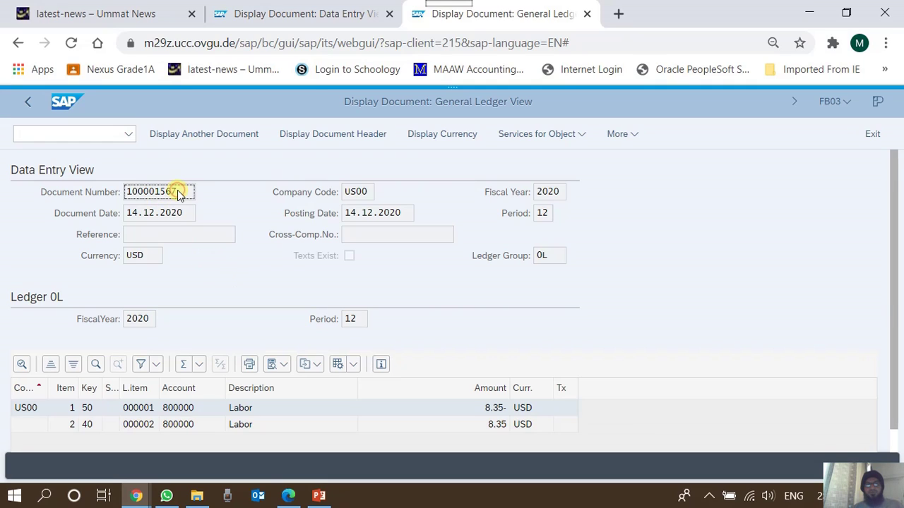
# - Point out company code US00, fiscal year 2020 and document date 14.12.2020
pyautogui.click(355, 191)
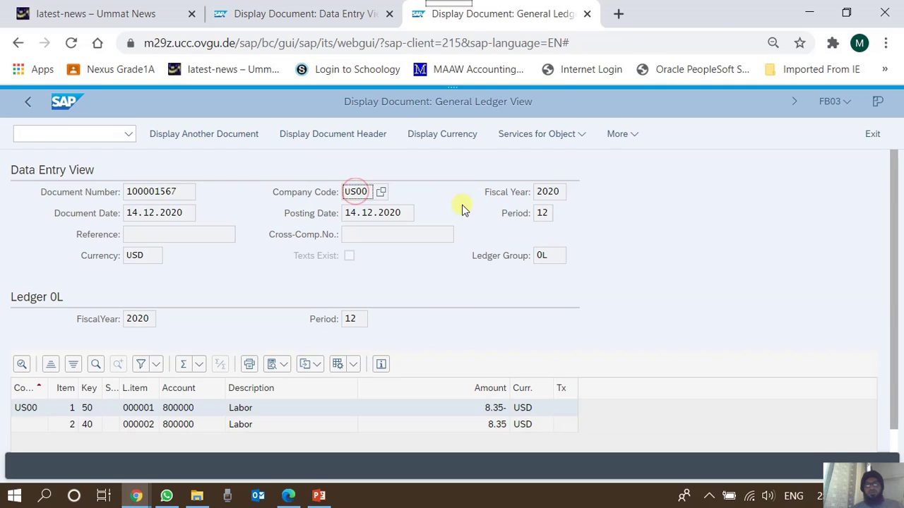
pyautogui.click(547, 191)
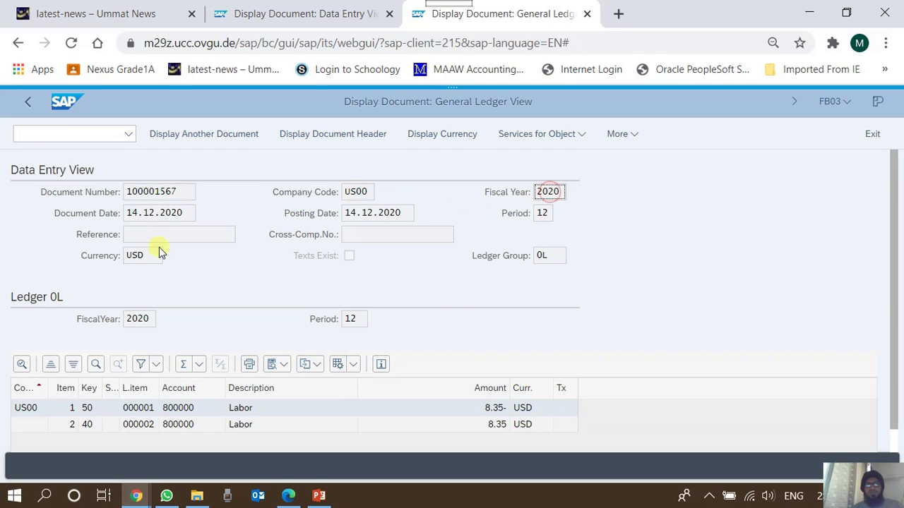
pyautogui.click(164, 213)
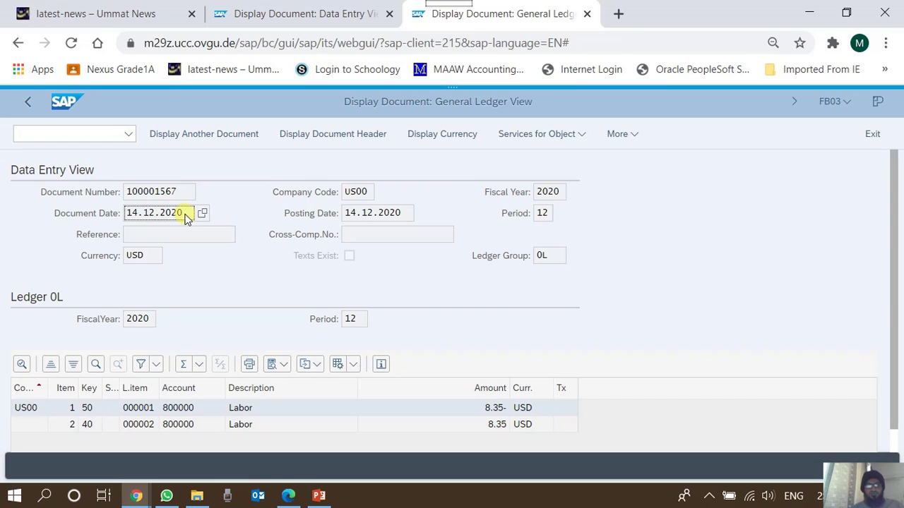
pyautogui.press('F1')
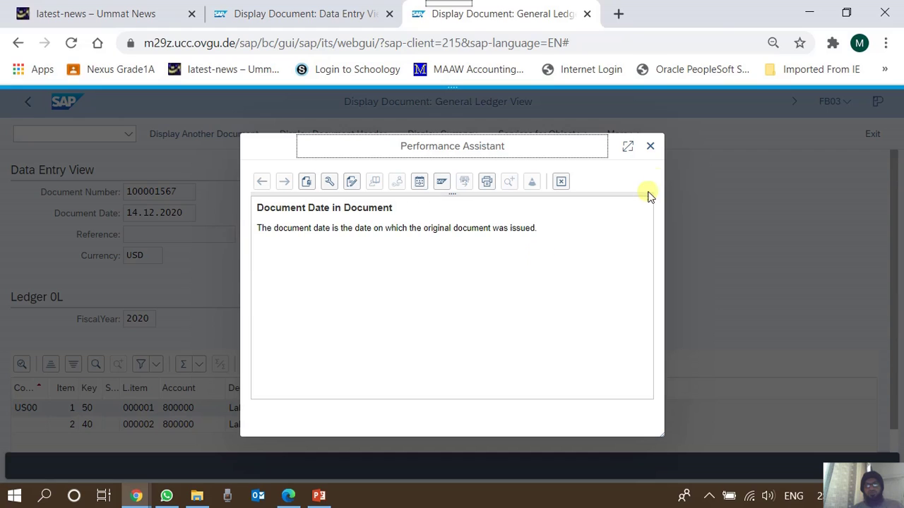
pyautogui.click(650, 147)
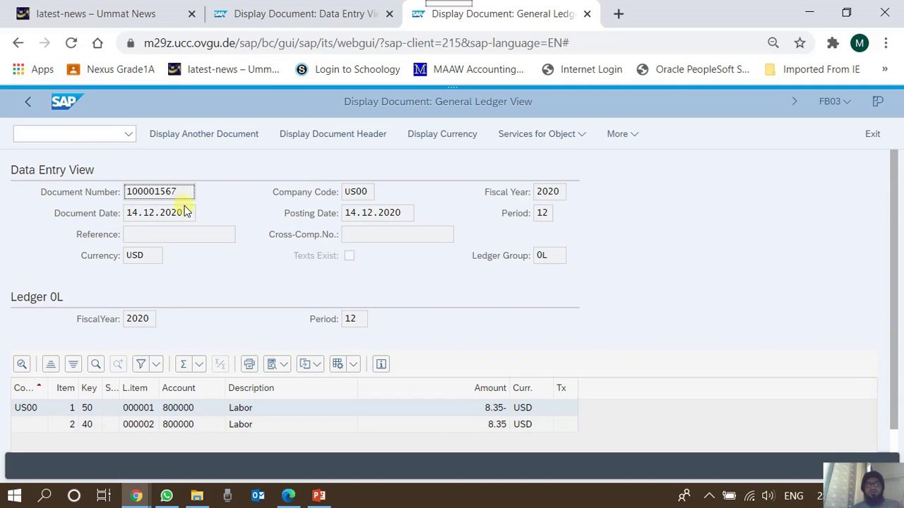
pyautogui.click(186, 216)
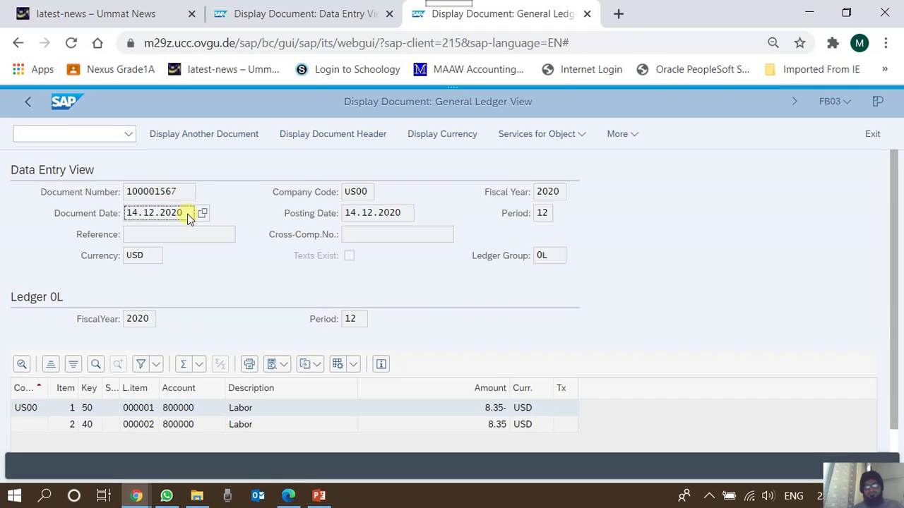
pyautogui.click(383, 218)
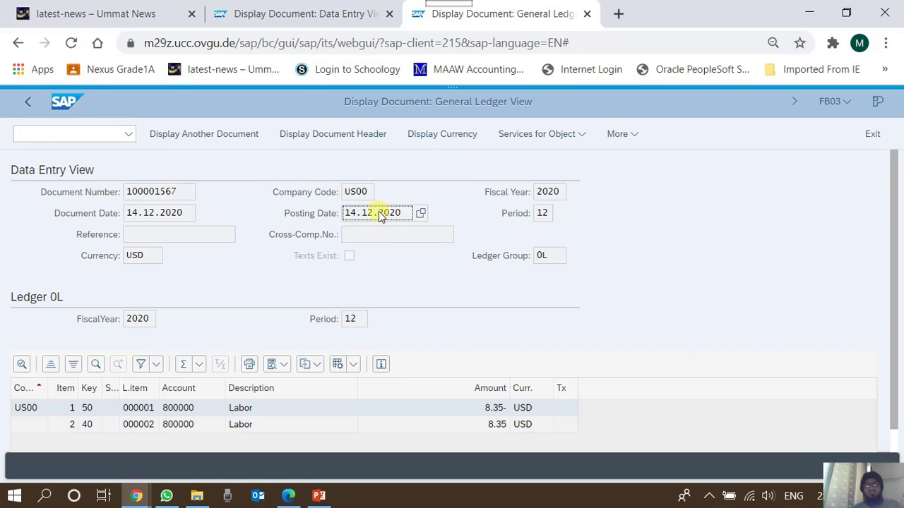
pyautogui.press('F1')
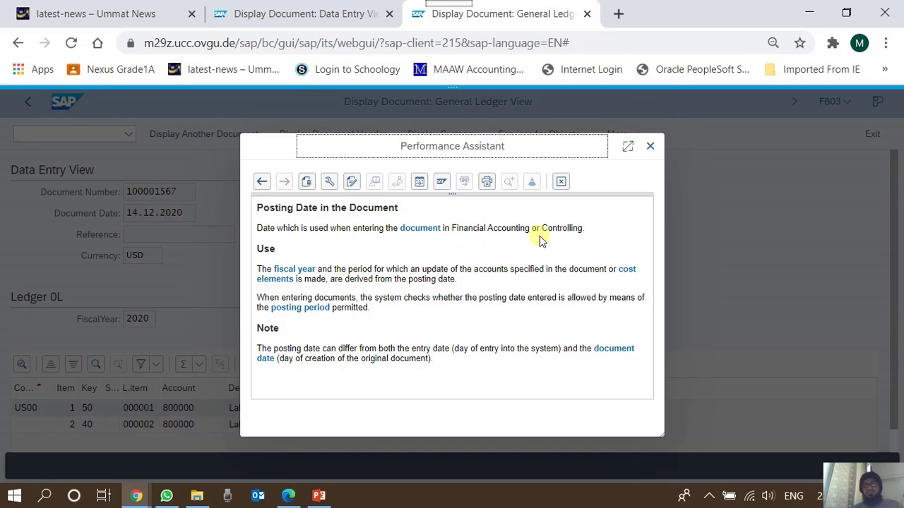
pyautogui.moveTo(542, 228); pyautogui.dragTo(595, 232)
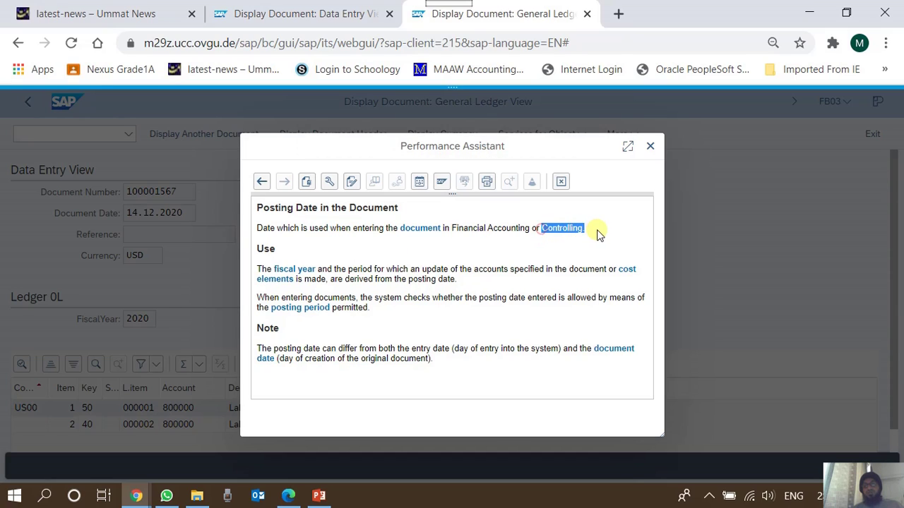
pyautogui.click(646, 147)
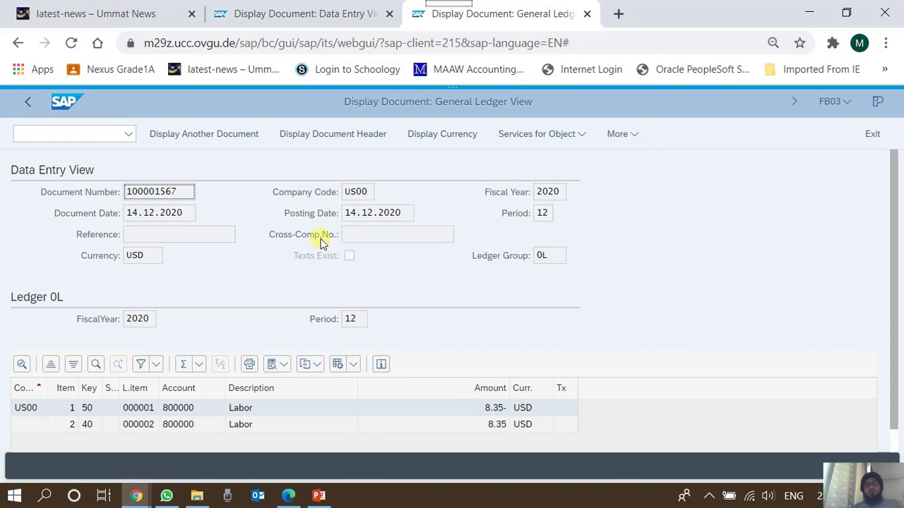
pyautogui.click(386, 211)
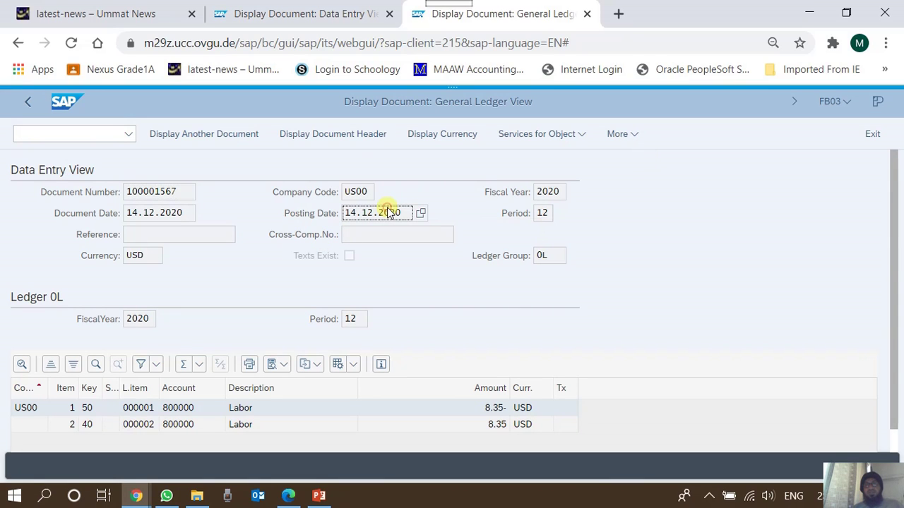
# - Open the document header details and view the F1 help for entry date 14.12.2020
pyautogui.click(350, 139)
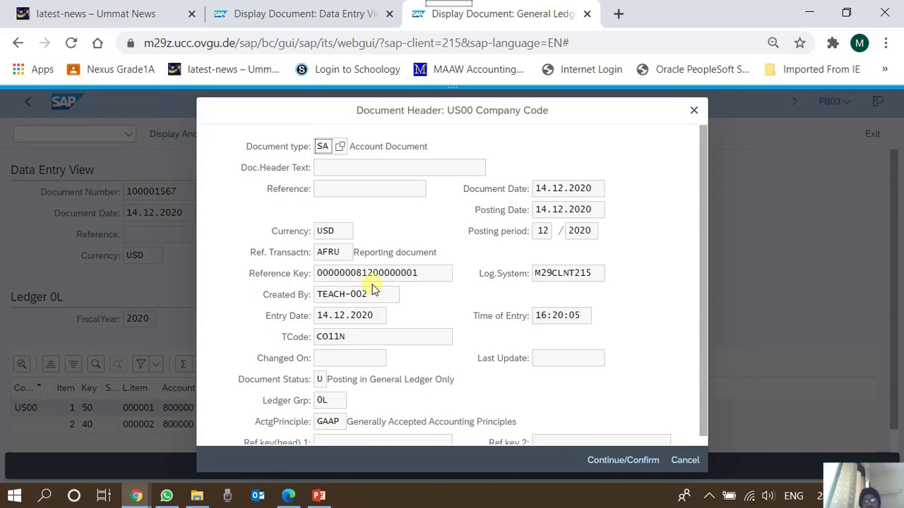
pyautogui.click(364, 319)
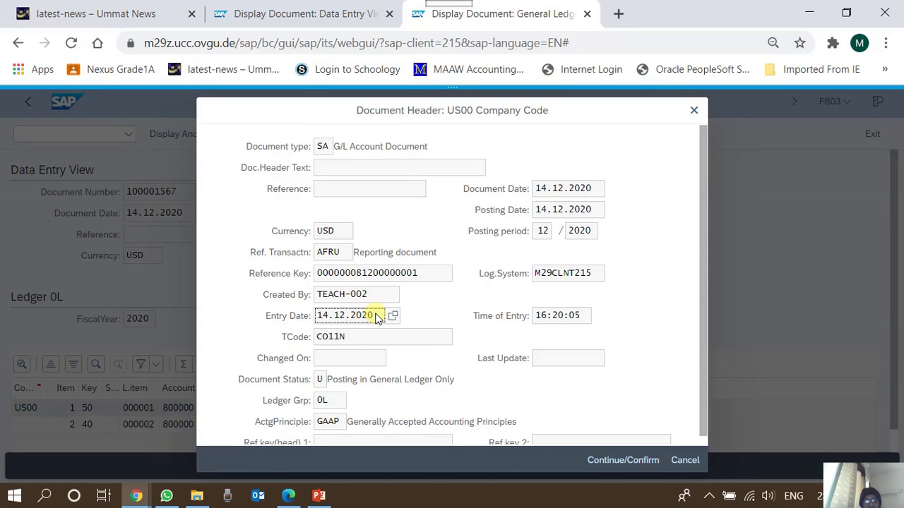
pyautogui.press('F1')
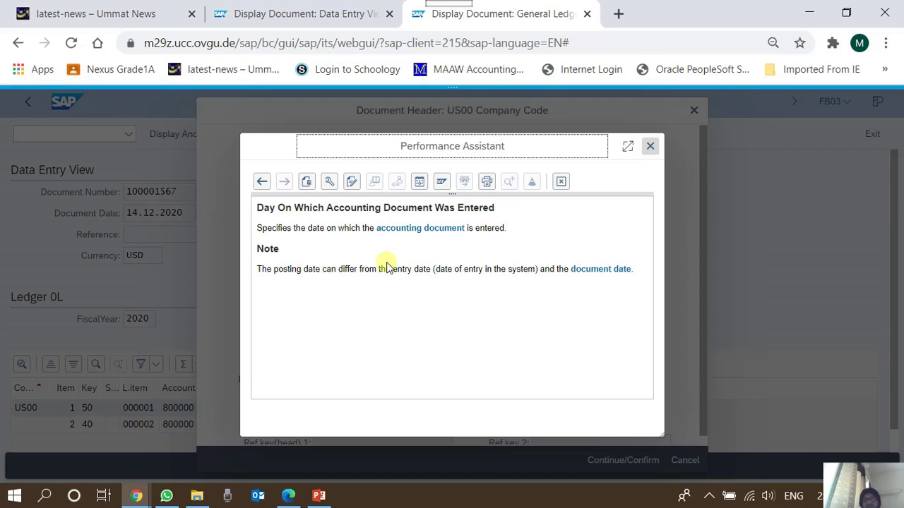
pyautogui.press('Escape')
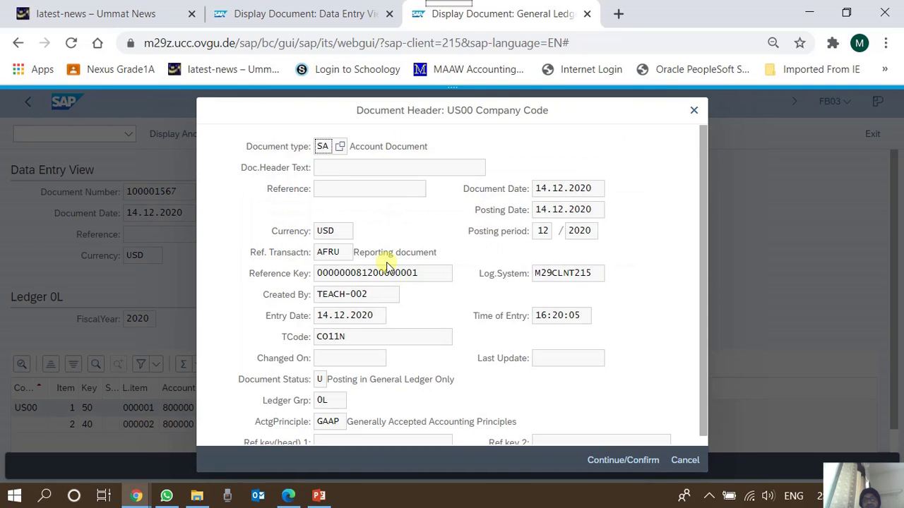
# - Focus the Entry Date field and shift the Document Header dialog to uncover the posting date
pyautogui.click(361, 318)
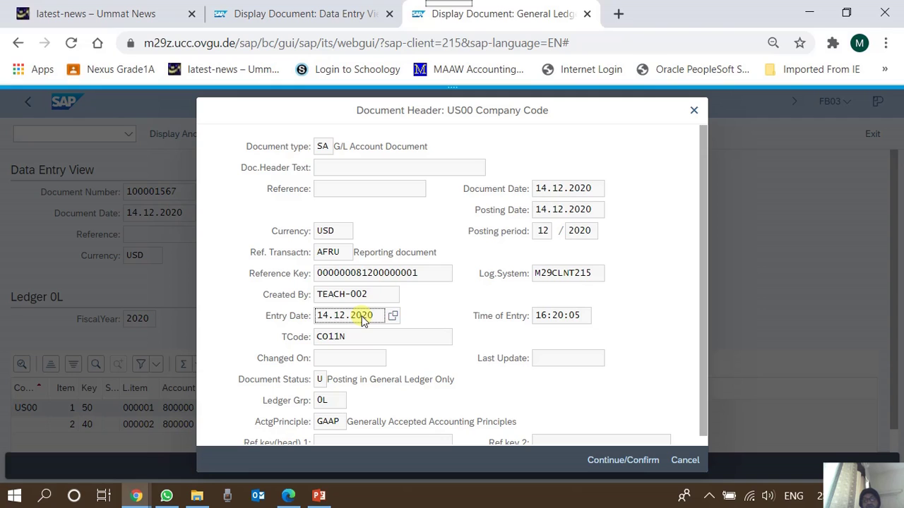
pyautogui.moveTo(452, 115); pyautogui.dragTo(603, 119)
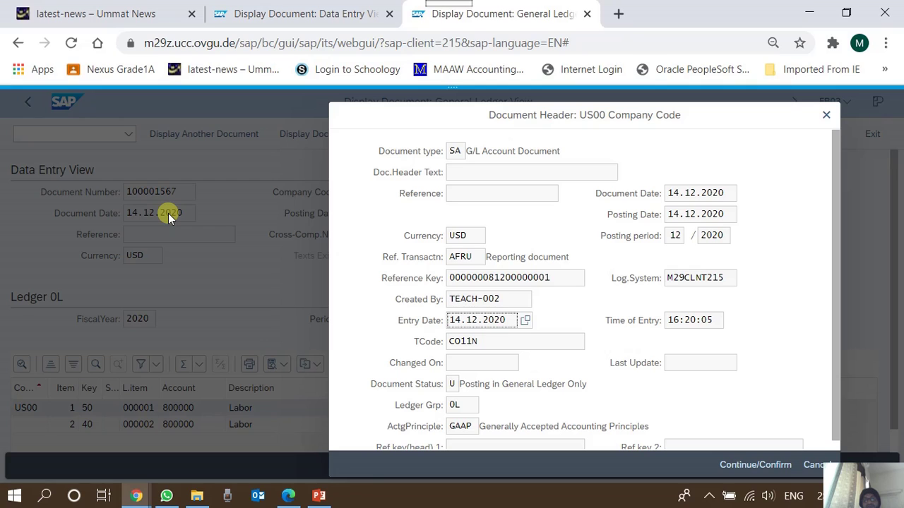
pyautogui.moveTo(470, 112); pyautogui.dragTo(532, 112)
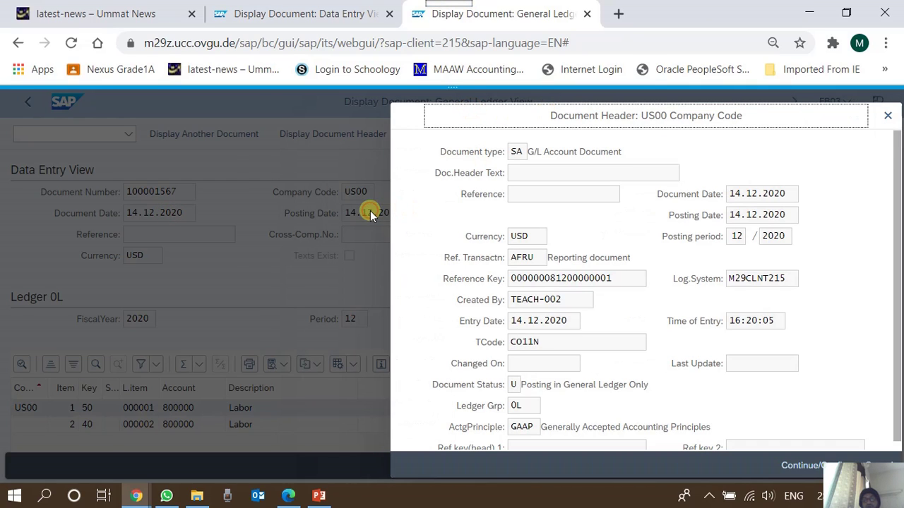
pyautogui.moveTo(476, 119); pyautogui.dragTo(236, 137)
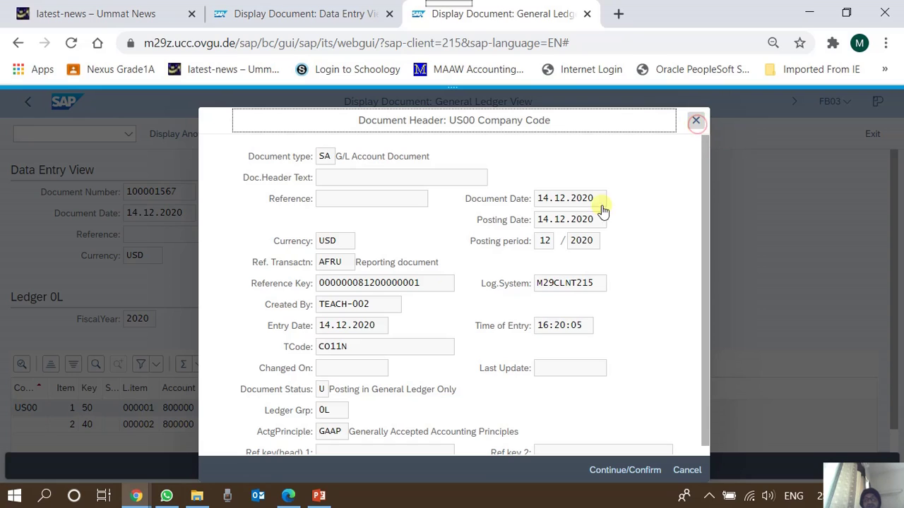
# - Close the Document Header and select account 800000 on line item 1
pyautogui.press('Escape')
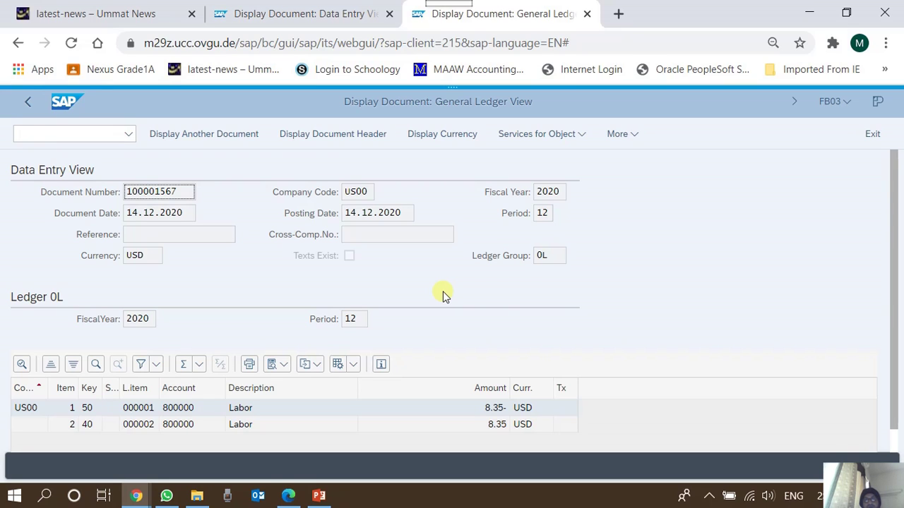
pyautogui.moveTo(893, 203); pyautogui.dragTo(895, 173)
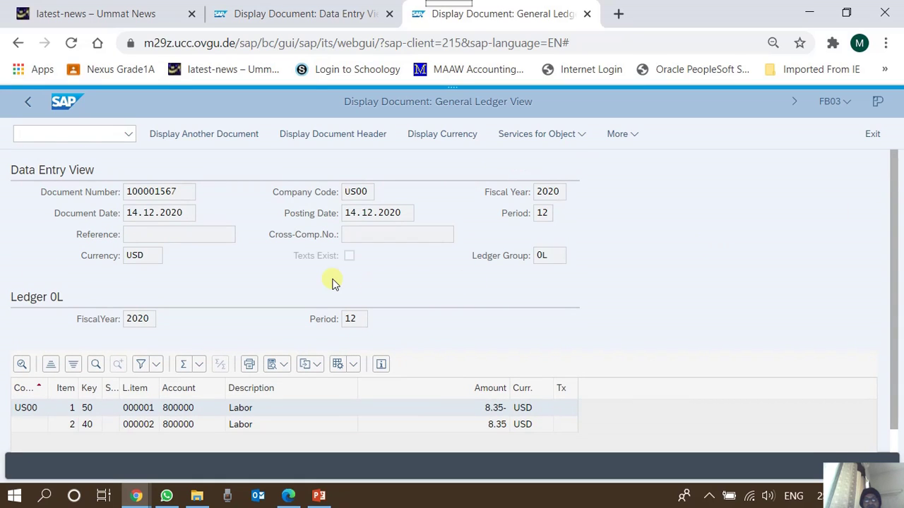
pyautogui.click(209, 410)
# - Open line item 1 for account 800000 and inspect its Value date and Bline Date fields
pyautogui.doubleClick(208, 410)
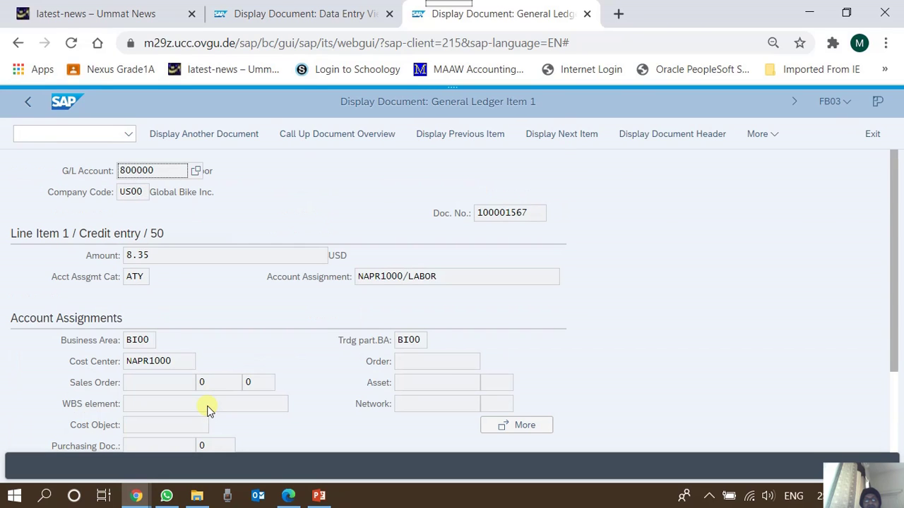
pyautogui.moveTo(894, 182); pyautogui.dragTo(895, 268)
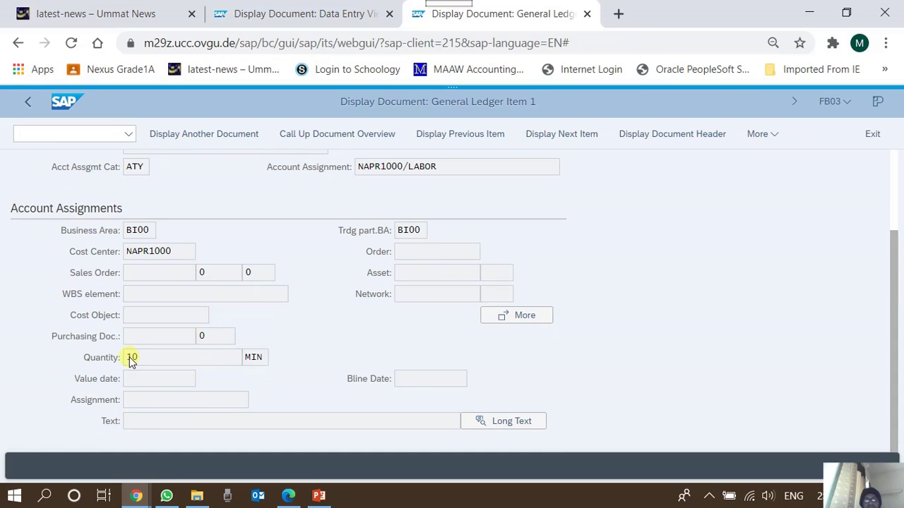
pyautogui.click(148, 382)
pyautogui.click(428, 382)
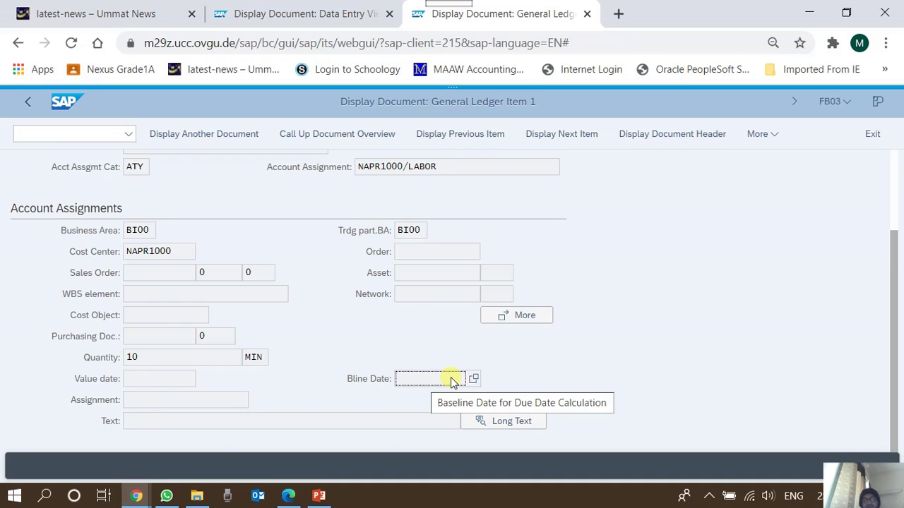
pyautogui.click(143, 379)
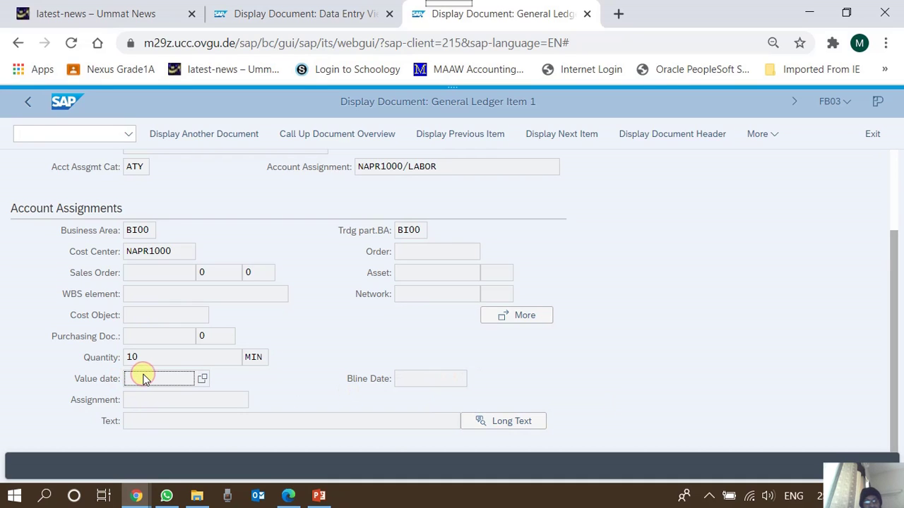
pyautogui.press('F1')
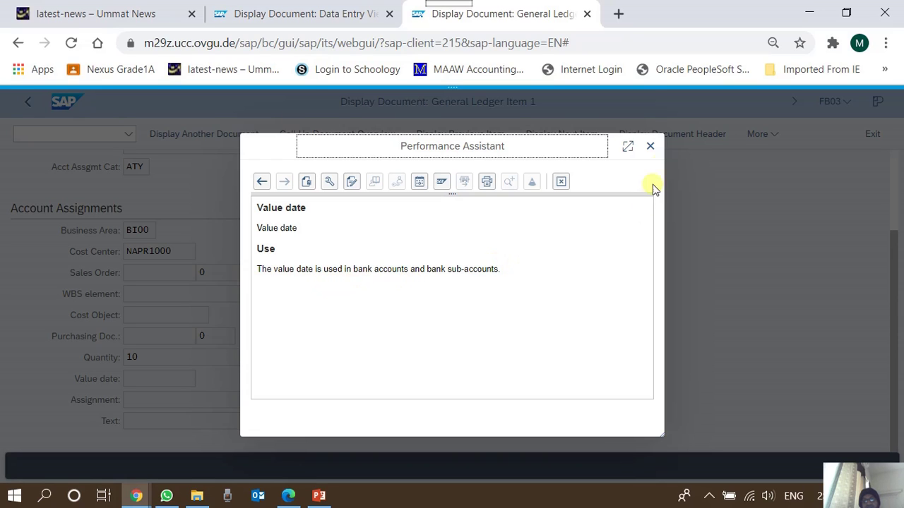
pyautogui.click(651, 146)
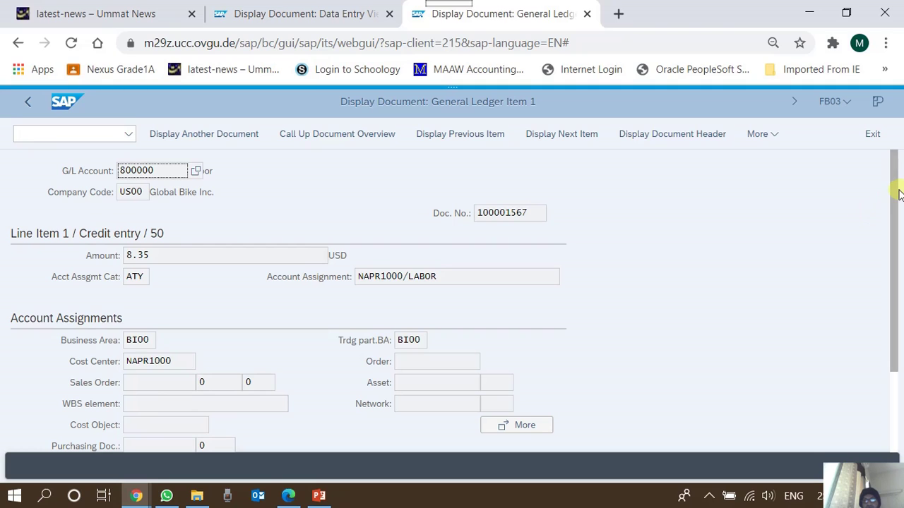
pyautogui.moveTo(893, 189); pyautogui.dragTo(893, 268)
pyautogui.click(431, 380)
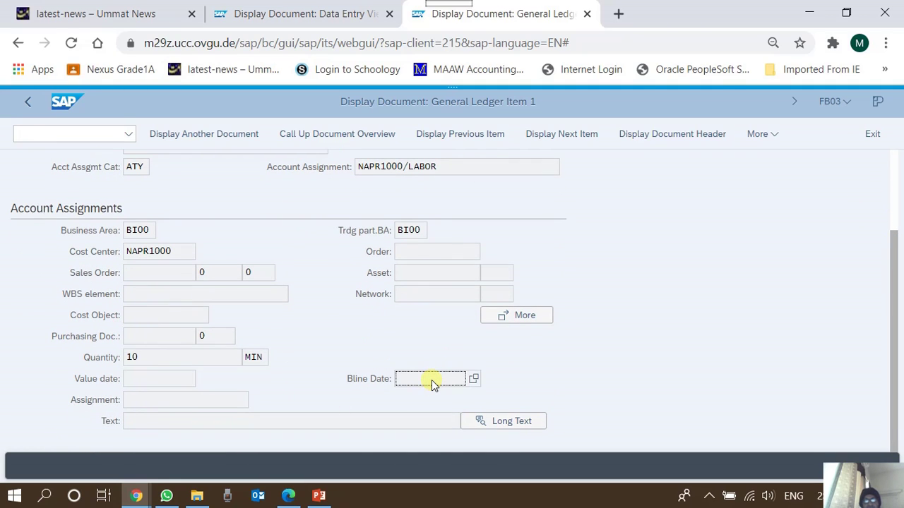
pyautogui.press('F1')
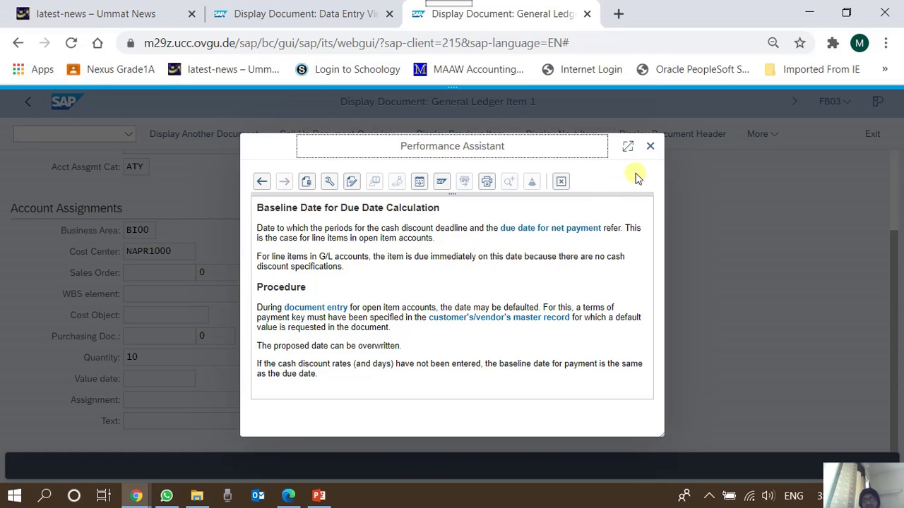
pyautogui.click(648, 148)
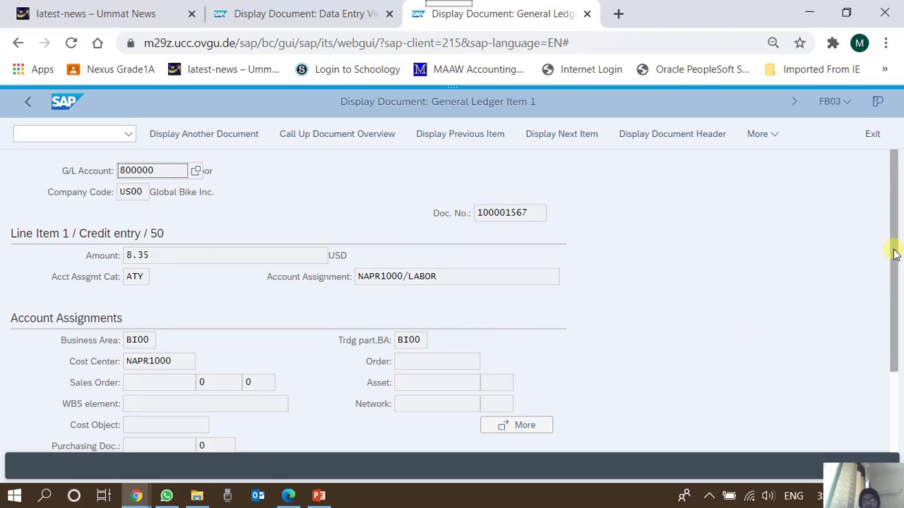
pyautogui.moveTo(893, 249); pyautogui.dragTo(900, 349)
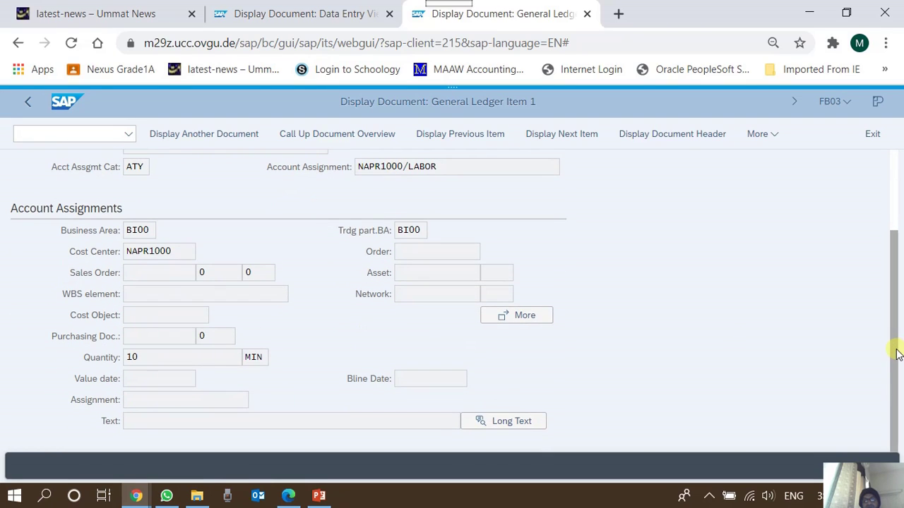